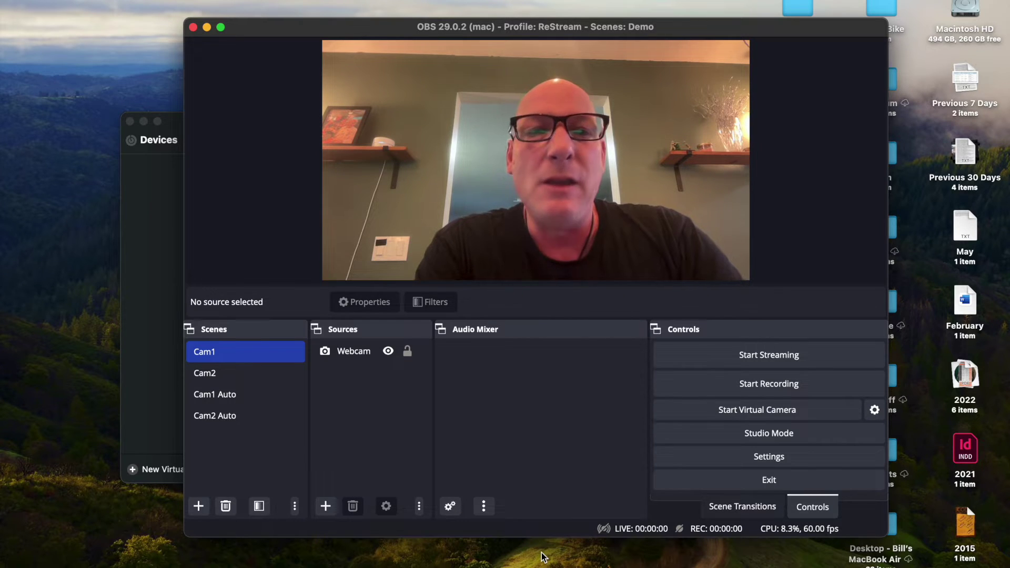
# Step: Create a new Loopback virtual audio device named 'Trigger', then return to OBS
pyautogui.click(156, 249)
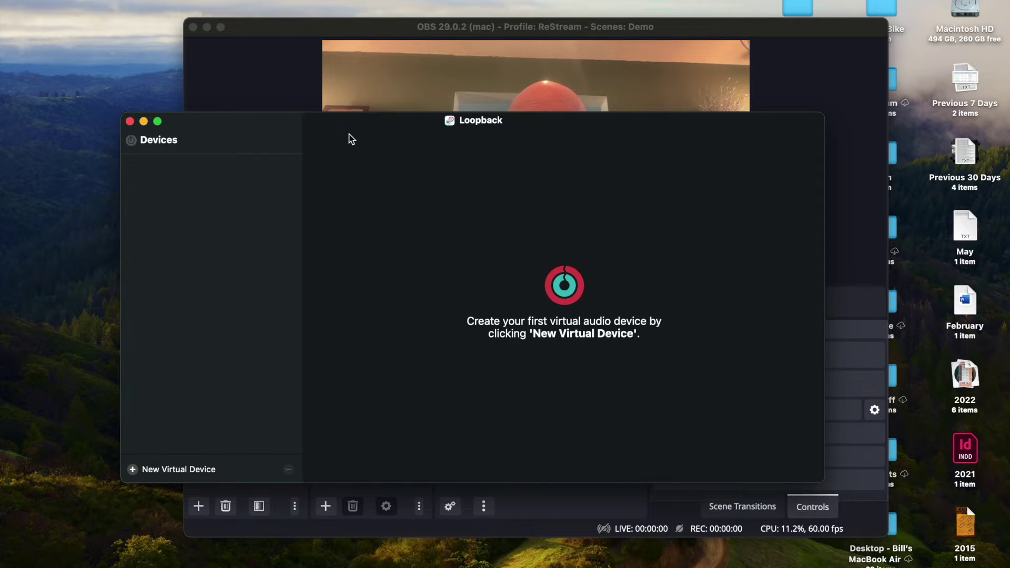
pyautogui.click(156, 473)
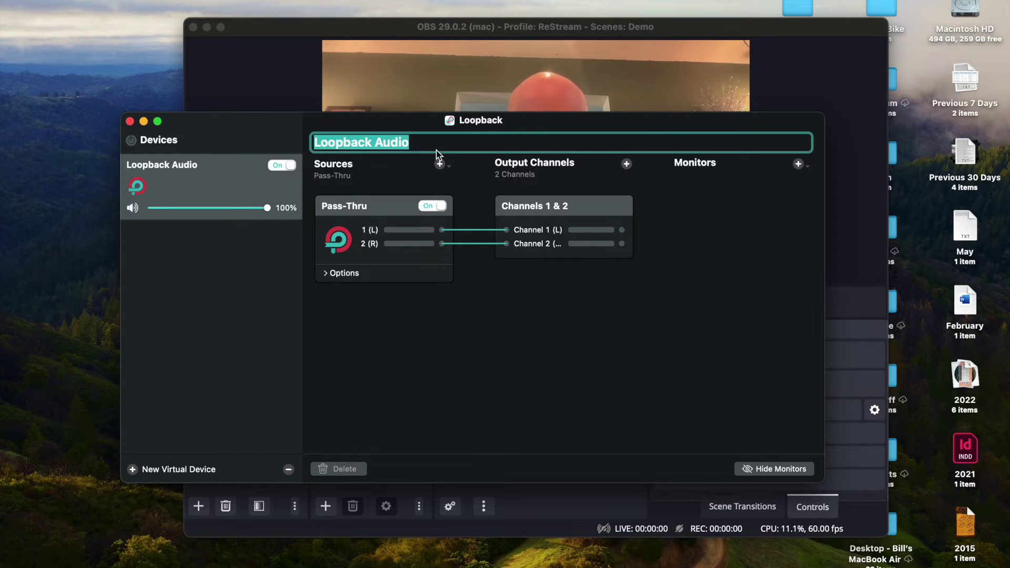
pyautogui.write('Trigger')
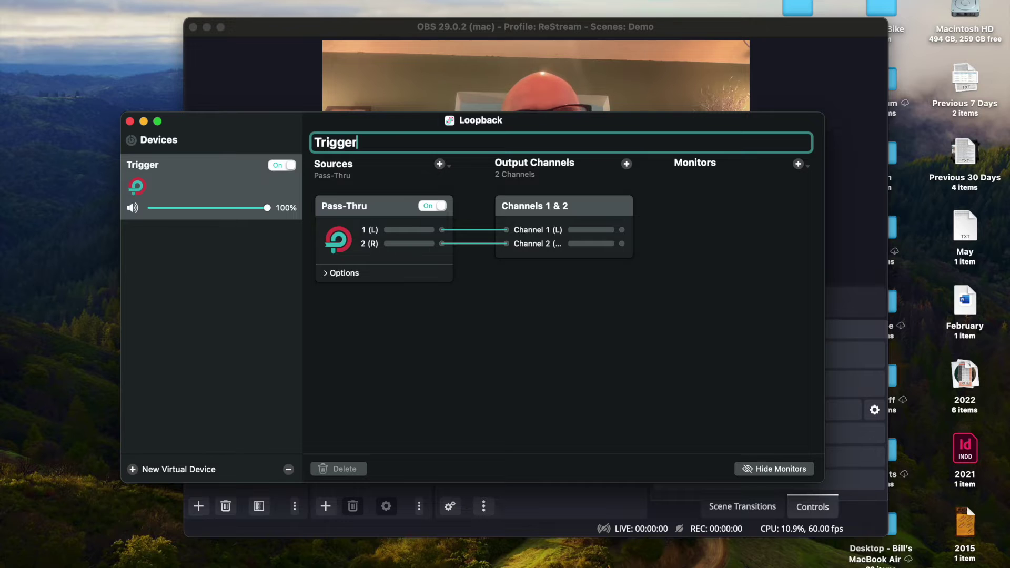
pyautogui.press('Return')
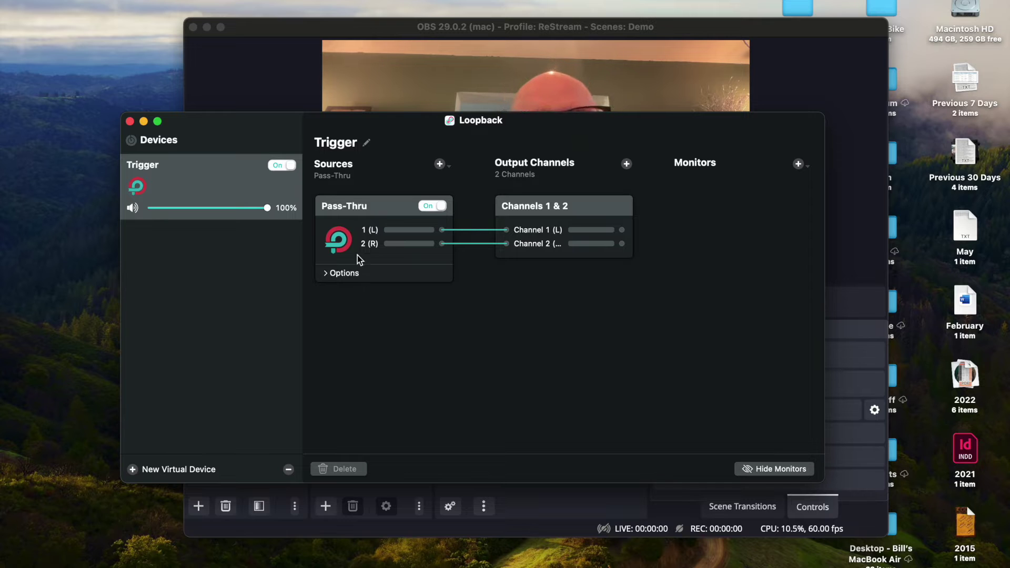
pyautogui.click(336, 26)
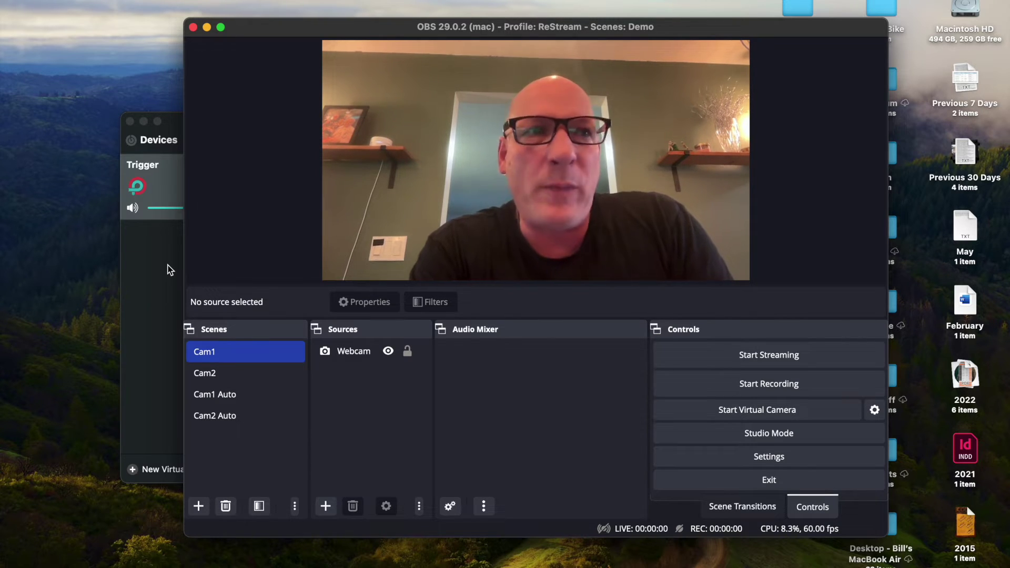
# Step: Feed the Trigger device from the ZOOM R16_R24 Driver and add a Channels 3 & 4 output
pyautogui.click(163, 297)
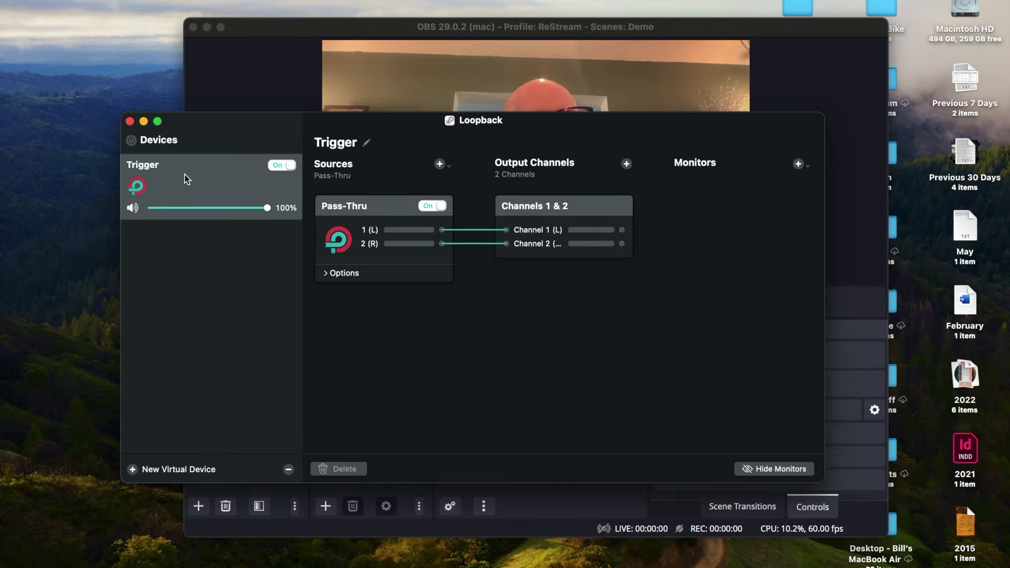
pyautogui.click(440, 164)
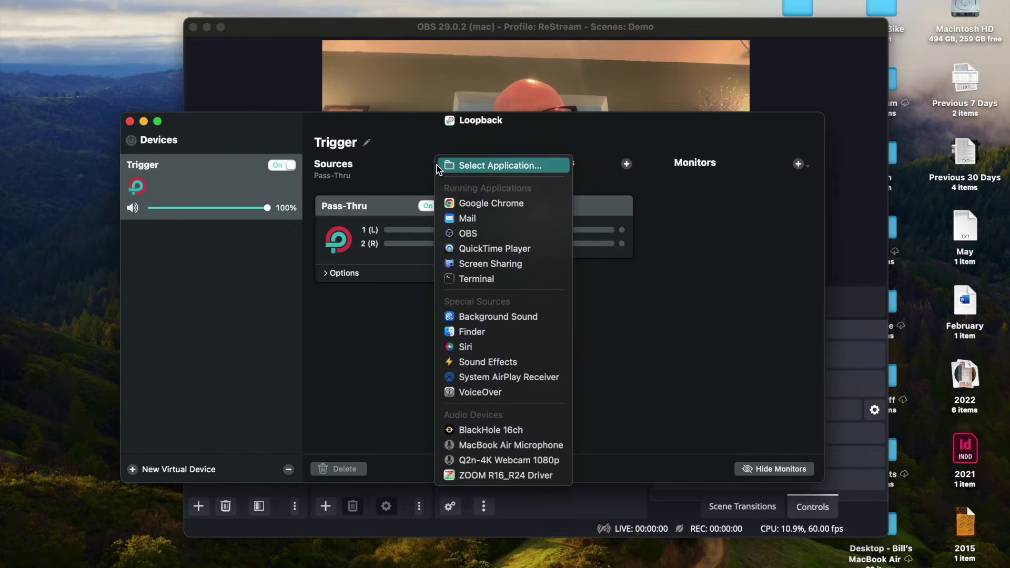
pyautogui.click(470, 477)
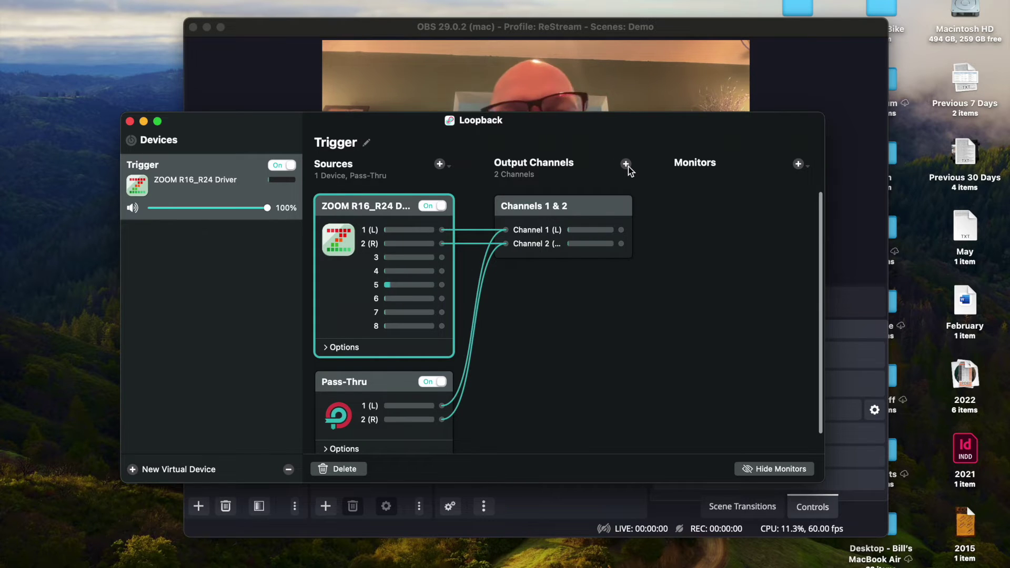
pyautogui.click(626, 165)
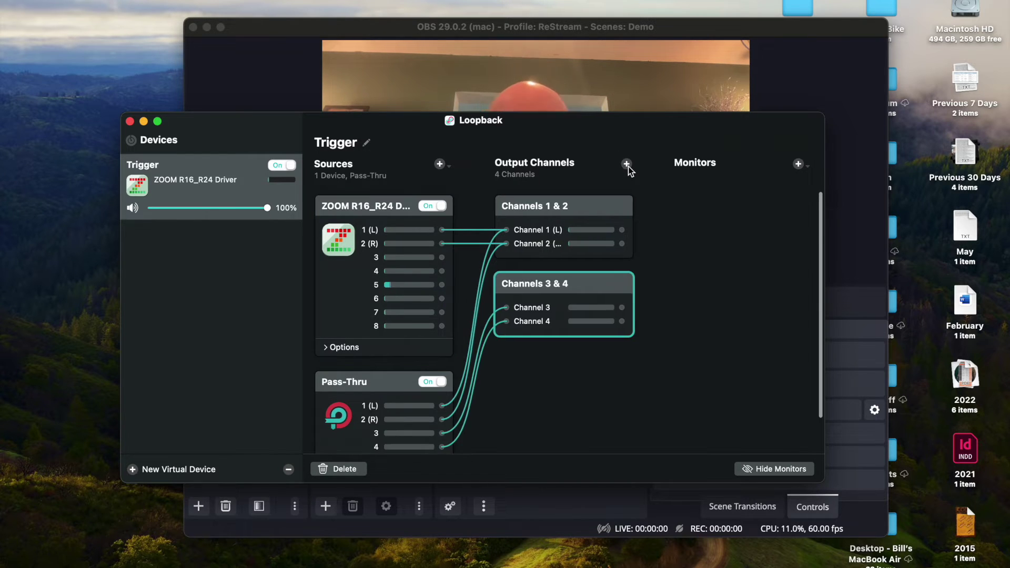
# Step: Add a Channels 5 & 6 output pair and wire ZOOM input 5 to both channels
pyautogui.click(626, 164)
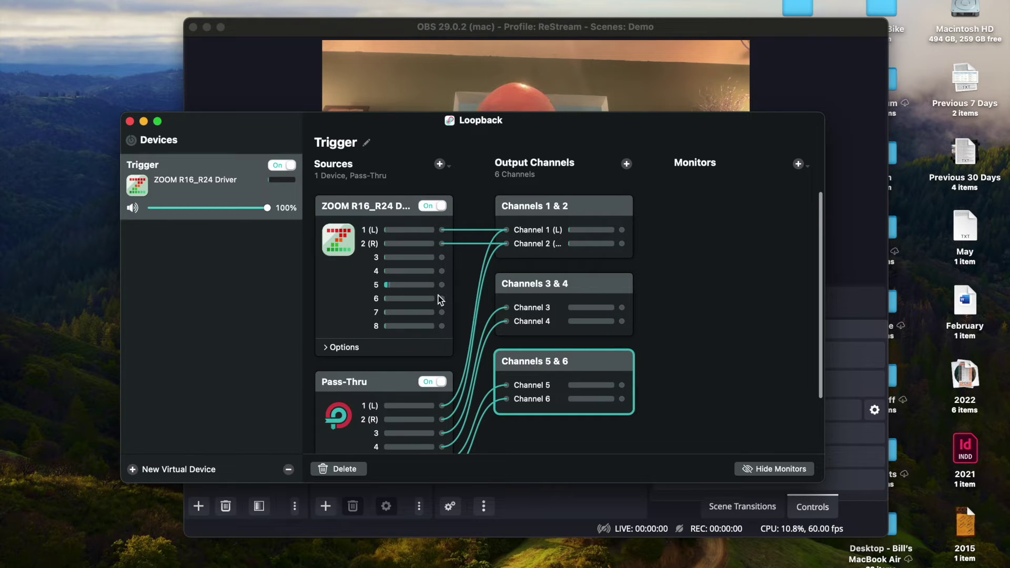
pyautogui.moveTo(442, 285); pyautogui.dragTo(504, 385)
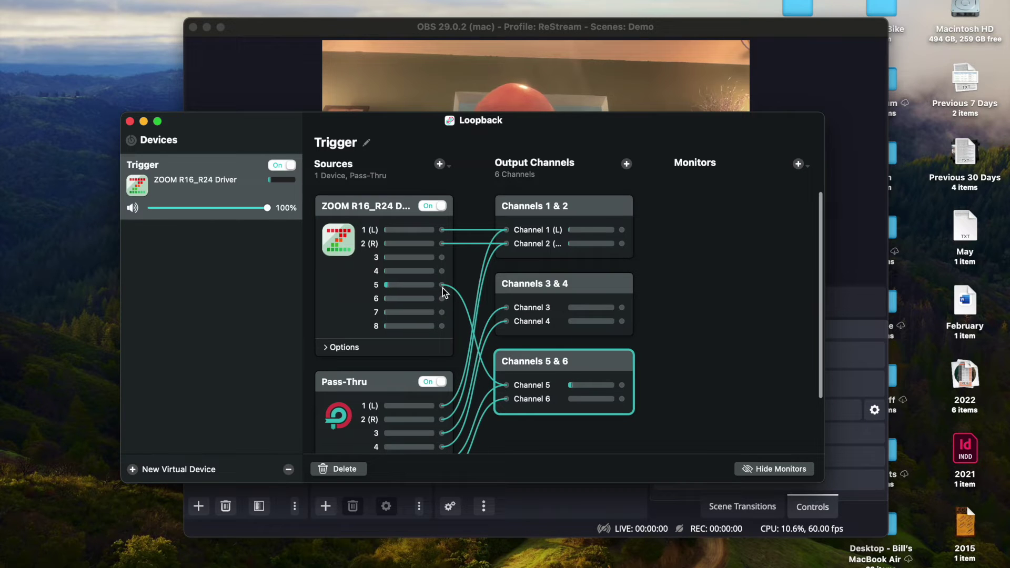
pyautogui.moveTo(442, 285); pyautogui.dragTo(506, 398)
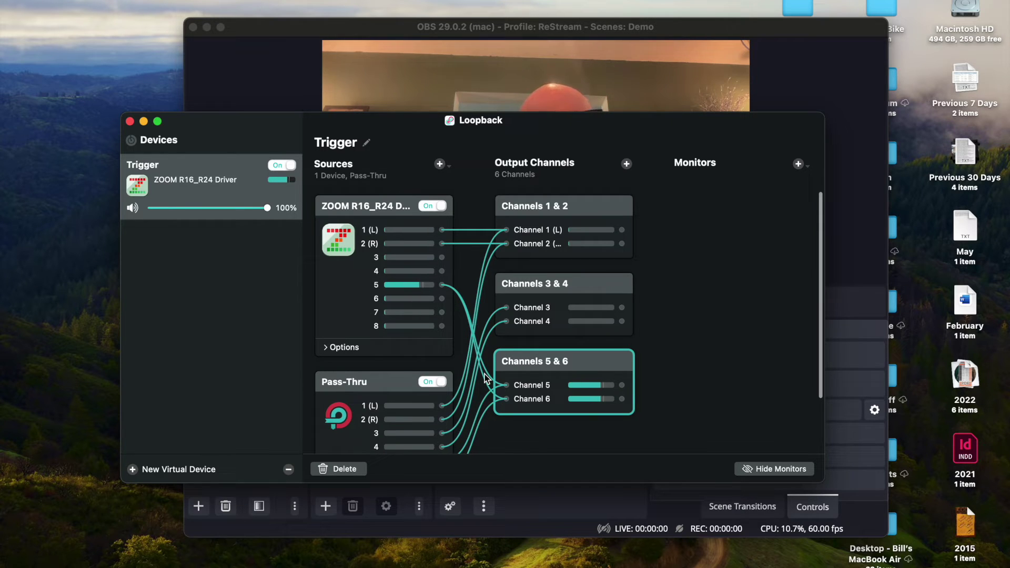
# Step: In OBS audio settings, set Desktop Audio to Default and Desktop Audio 2 to Trigger
pyautogui.click(764, 34)
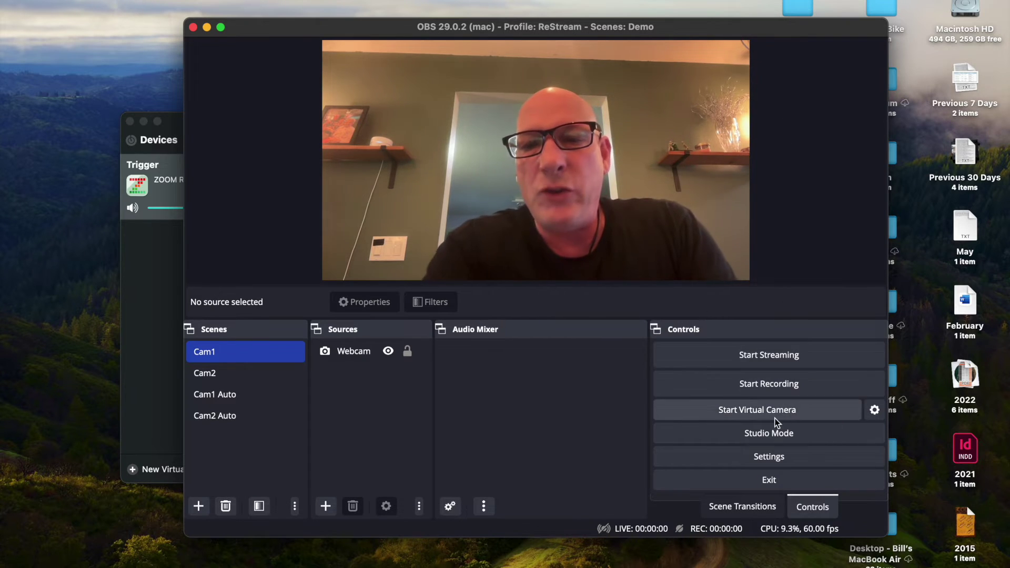
pyautogui.click(747, 459)
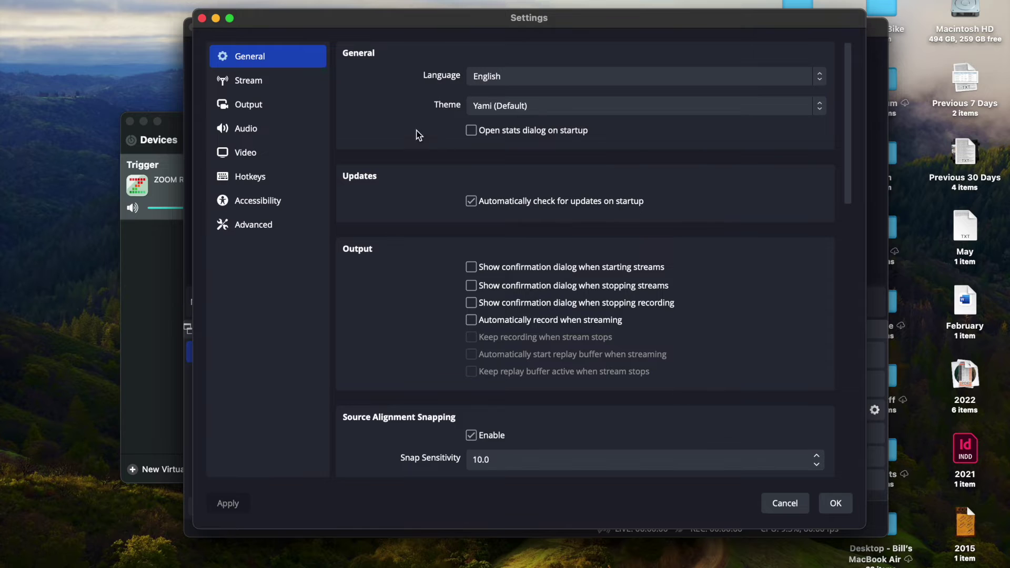
pyautogui.click(244, 129)
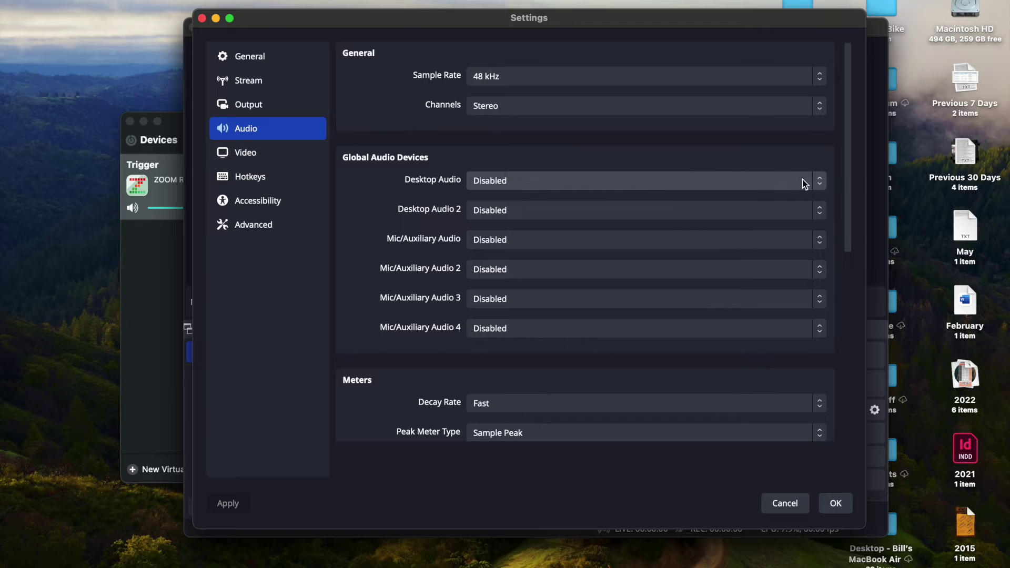
pyautogui.click(815, 182)
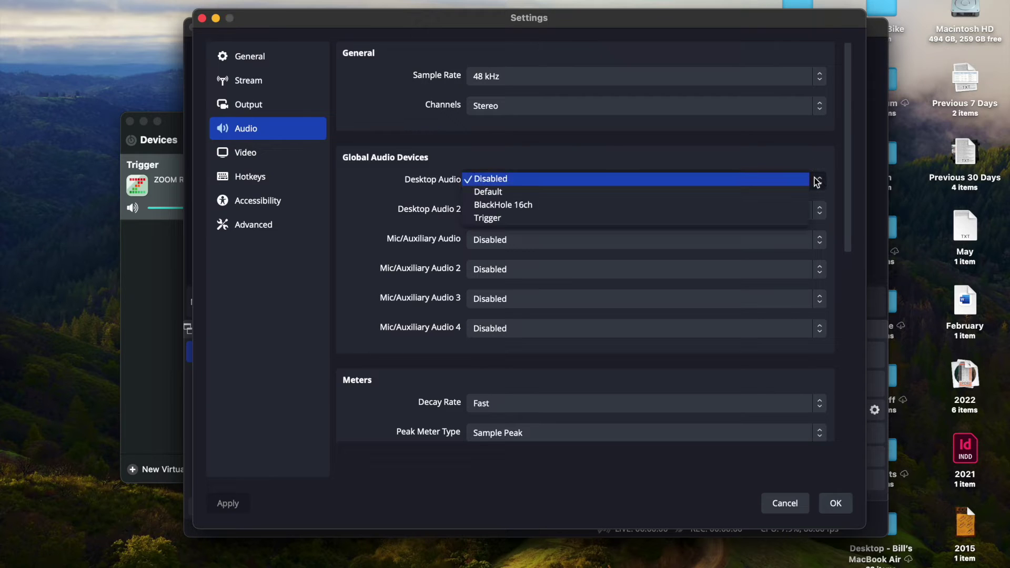
pyautogui.click(704, 190)
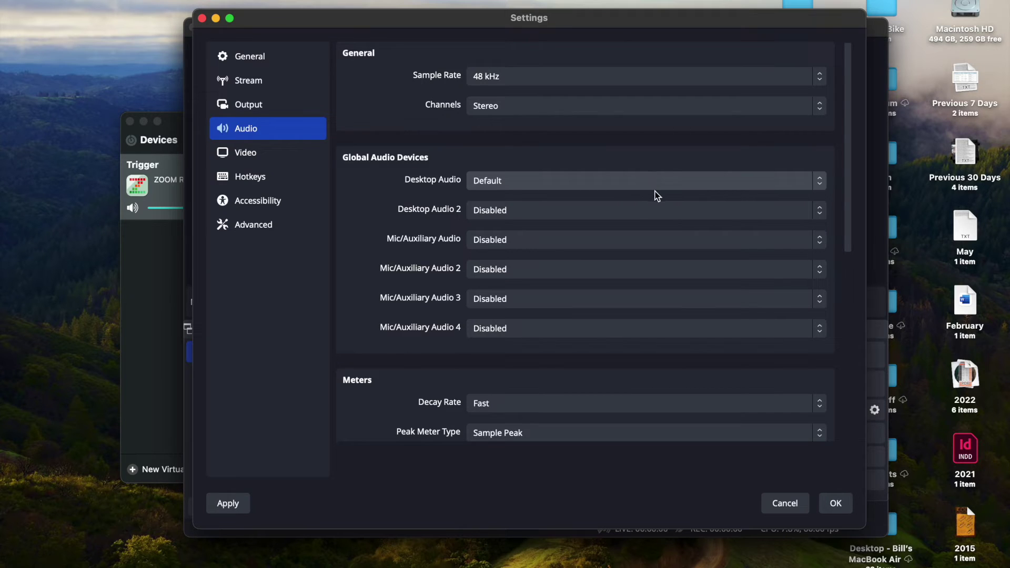
pyautogui.click(819, 211)
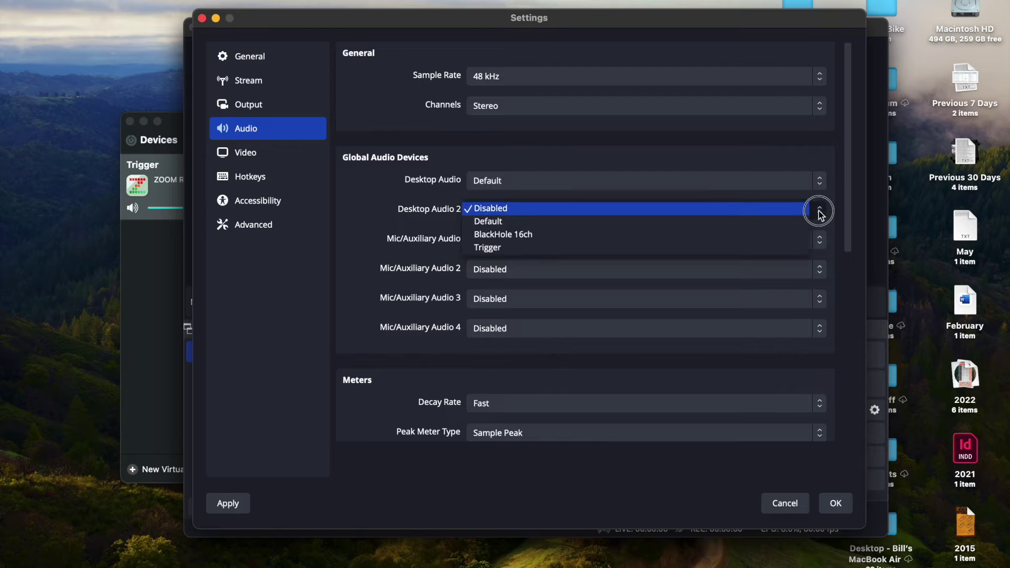
pyautogui.click(669, 250)
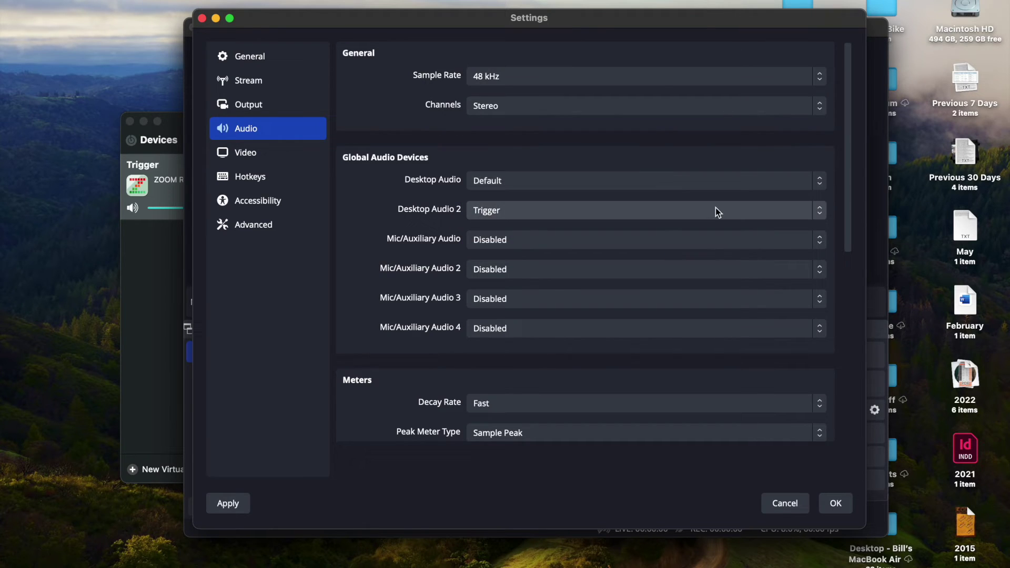
pyautogui.click(835, 504)
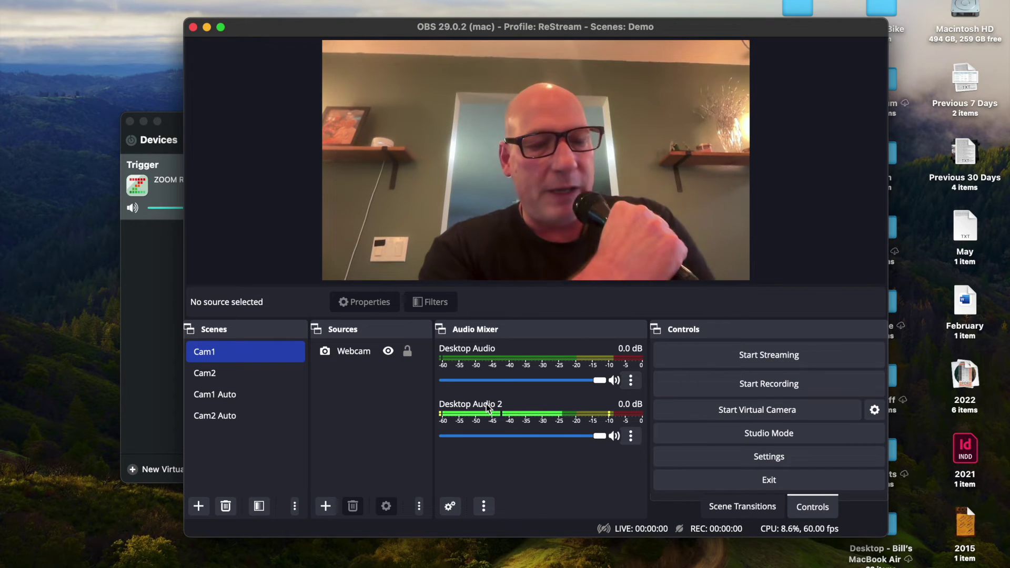
# Step: Rename the Desktop Audio 2 mixer channel to 'Trig Audio'
pyautogui.rightClick(487, 406)
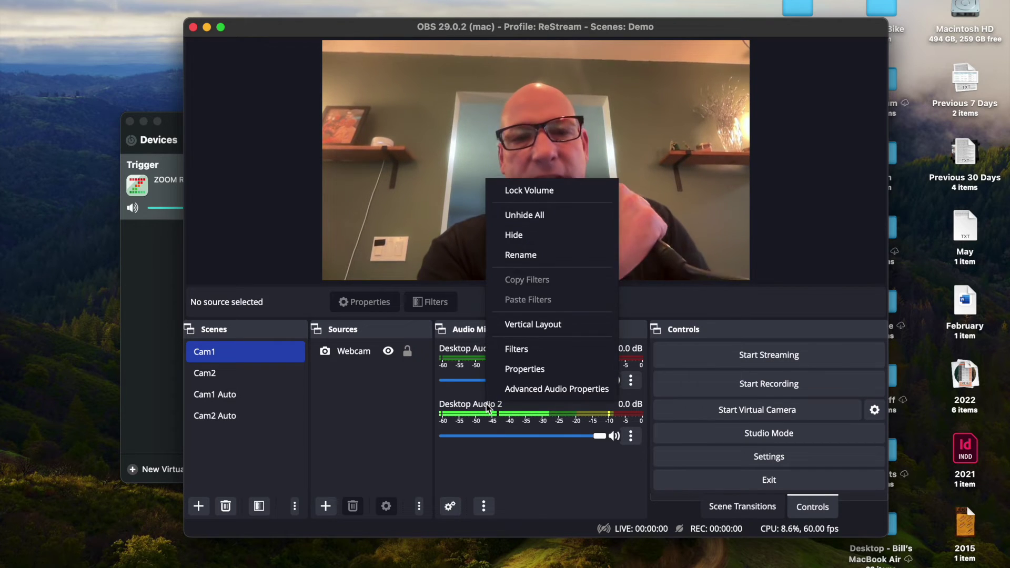
pyautogui.click(518, 254)
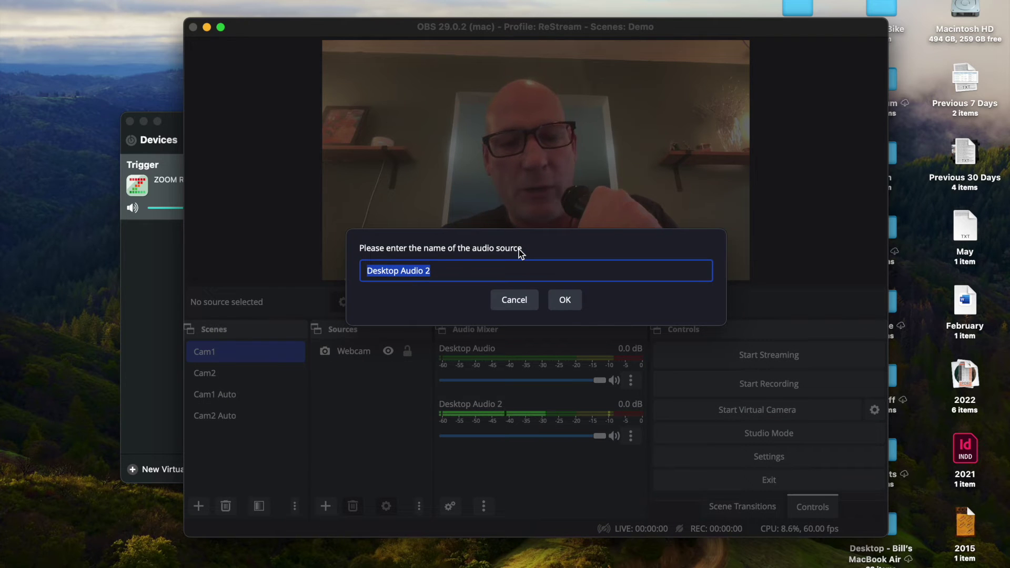
pyautogui.write('Trig ')
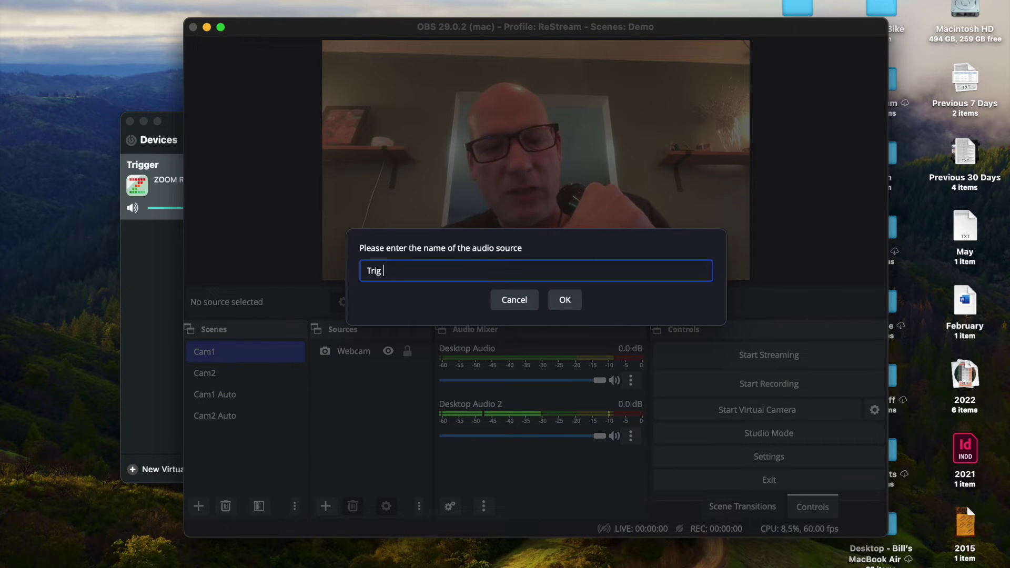
pyautogui.write('Audio')
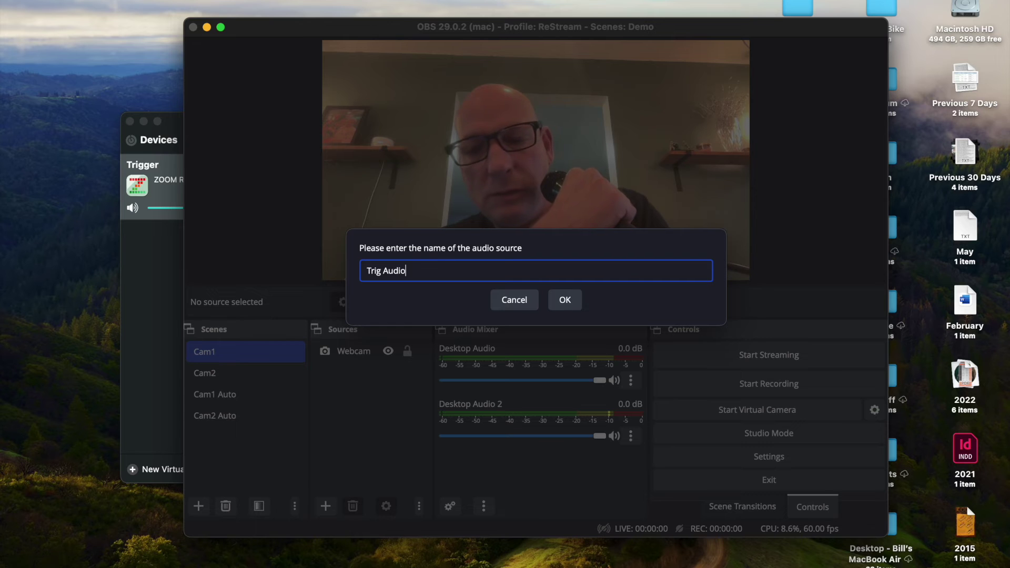
pyautogui.press('Return')
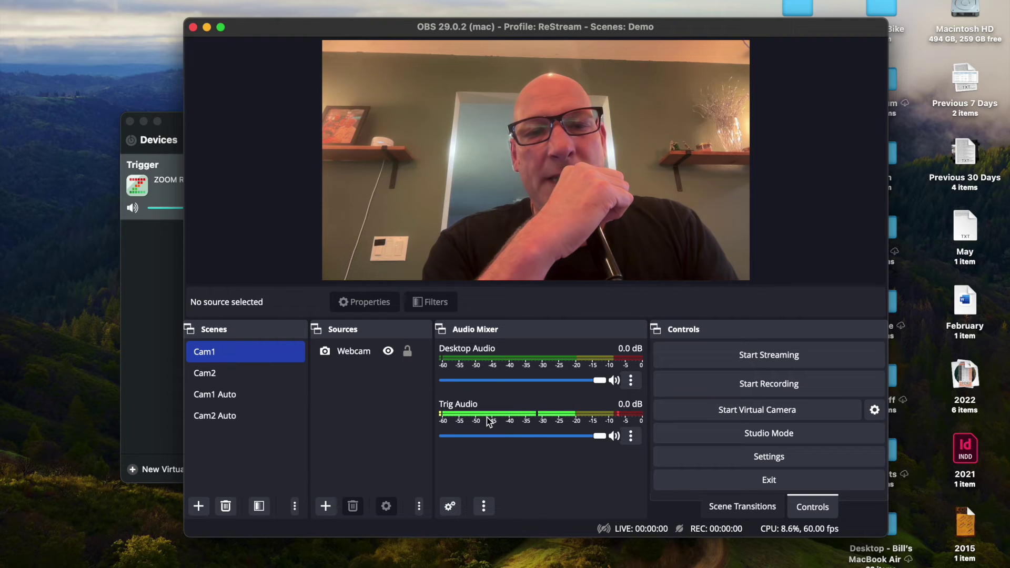
# Step: Add a macro named 'Audio Trigger' in the Advanced Scene Switcher's Macro tab
pyautogui.click(358, 2)
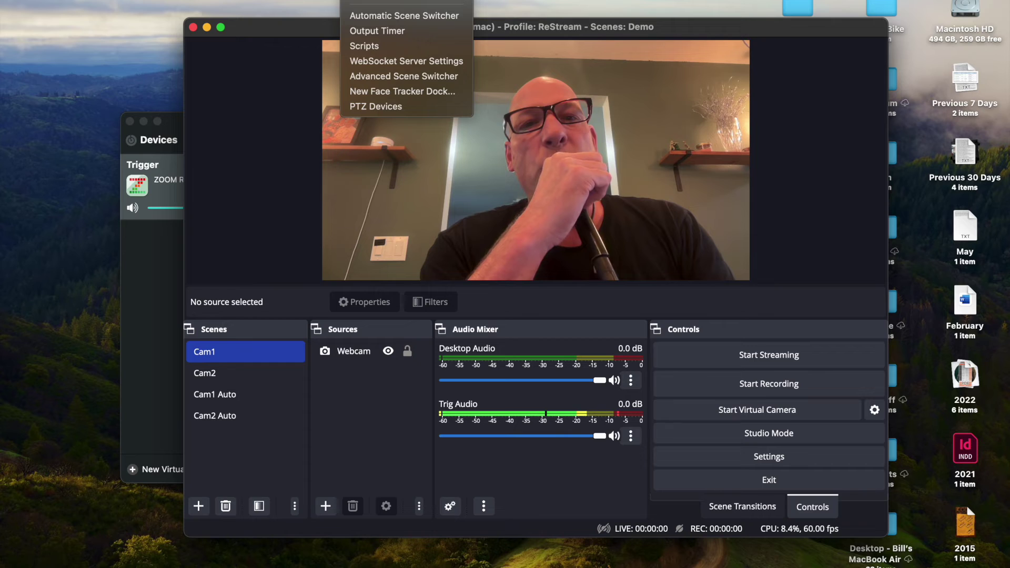
pyautogui.click(372, 77)
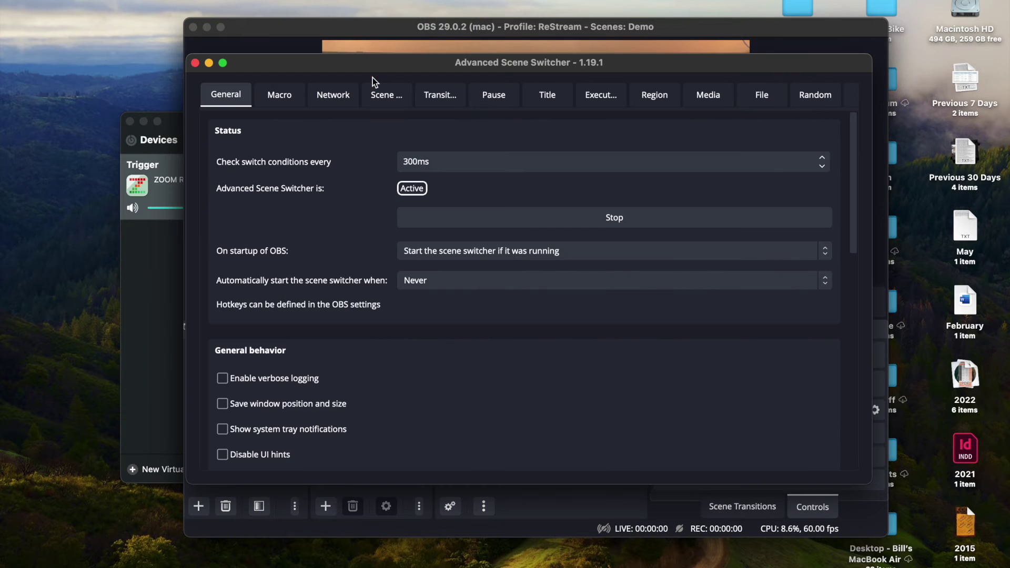
pyautogui.click(272, 97)
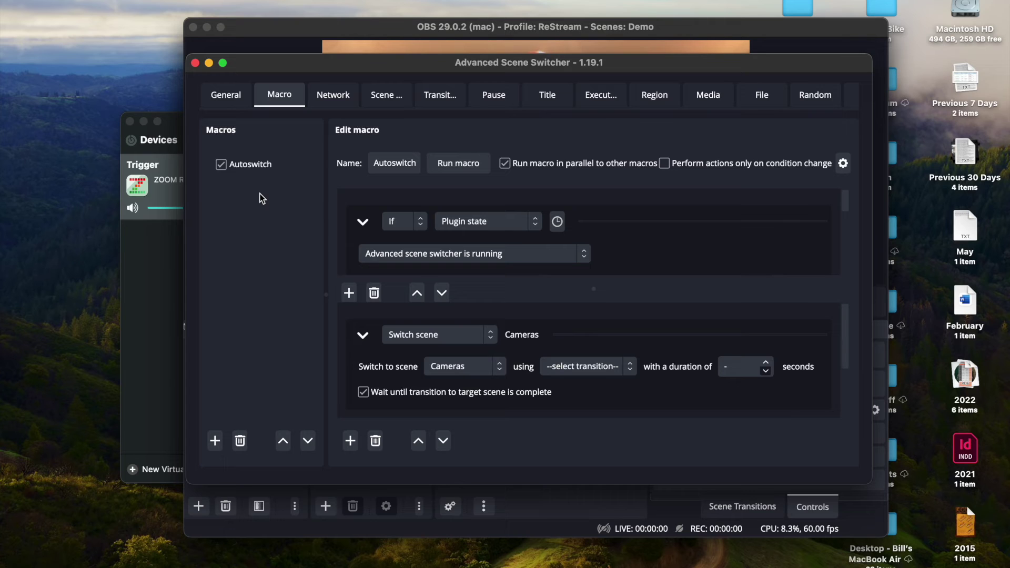
pyautogui.click(214, 441)
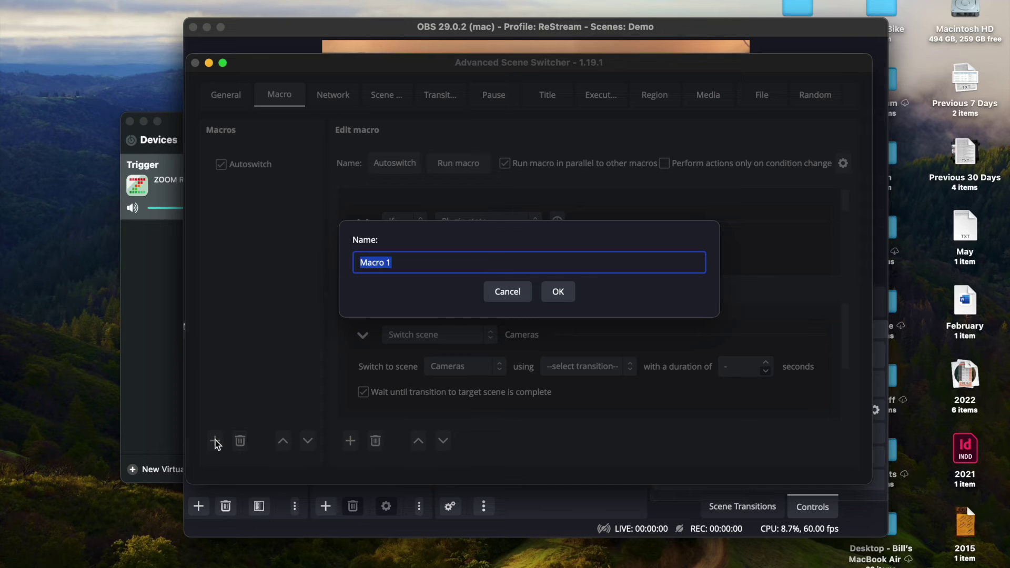
pyautogui.write('Audio Trigger')
pyautogui.press('Return')
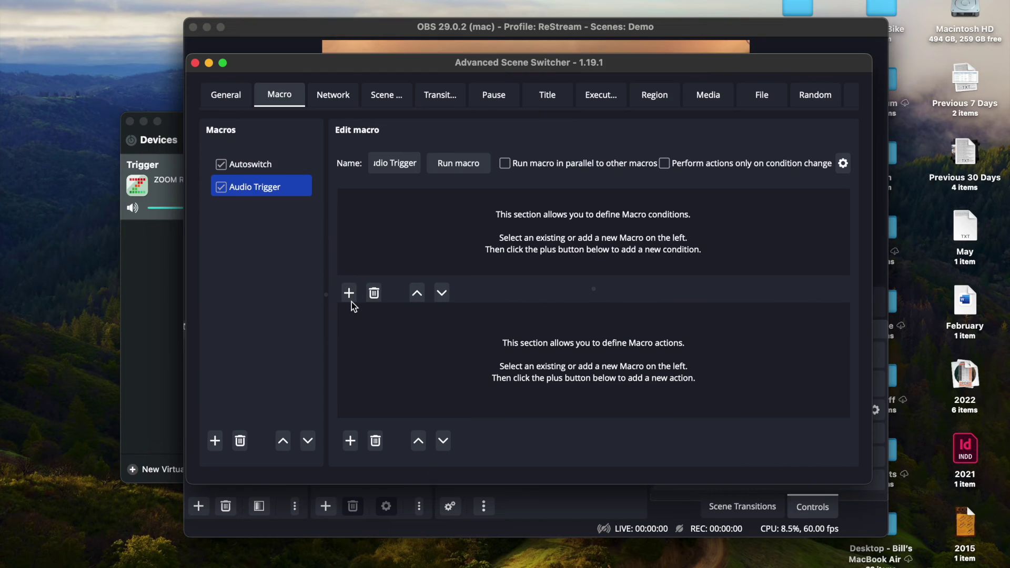
# Step: Add an Audio condition on Trig Audio with the volume threshold at 65%
pyautogui.click(349, 293)
pyautogui.click(535, 221)
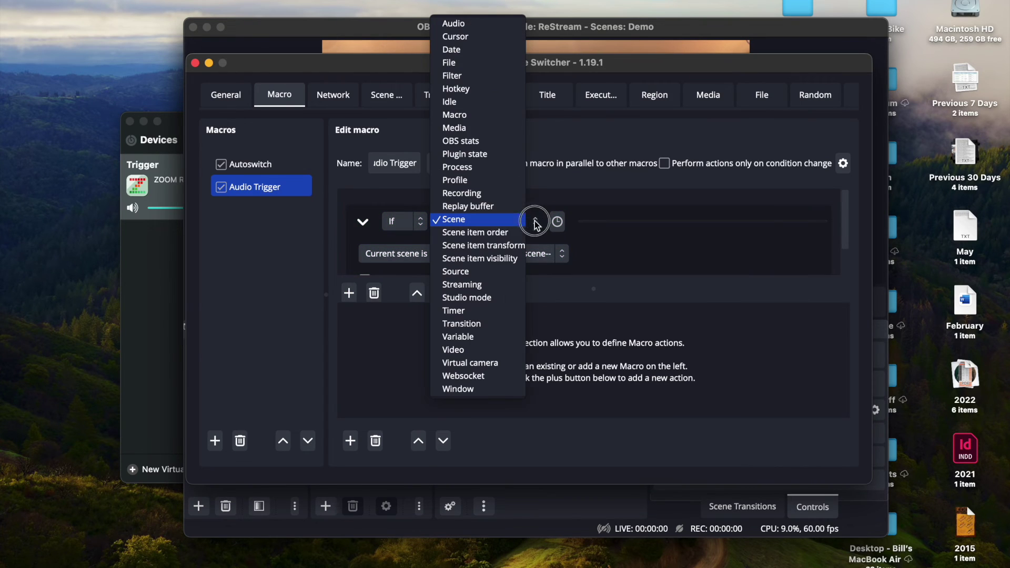
pyautogui.click(466, 27)
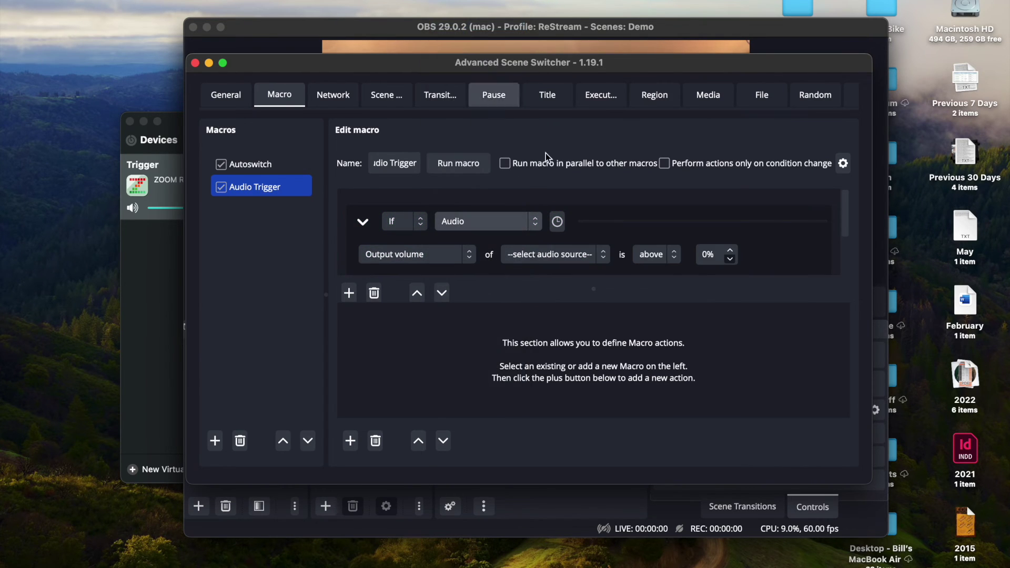
pyautogui.click(595, 255)
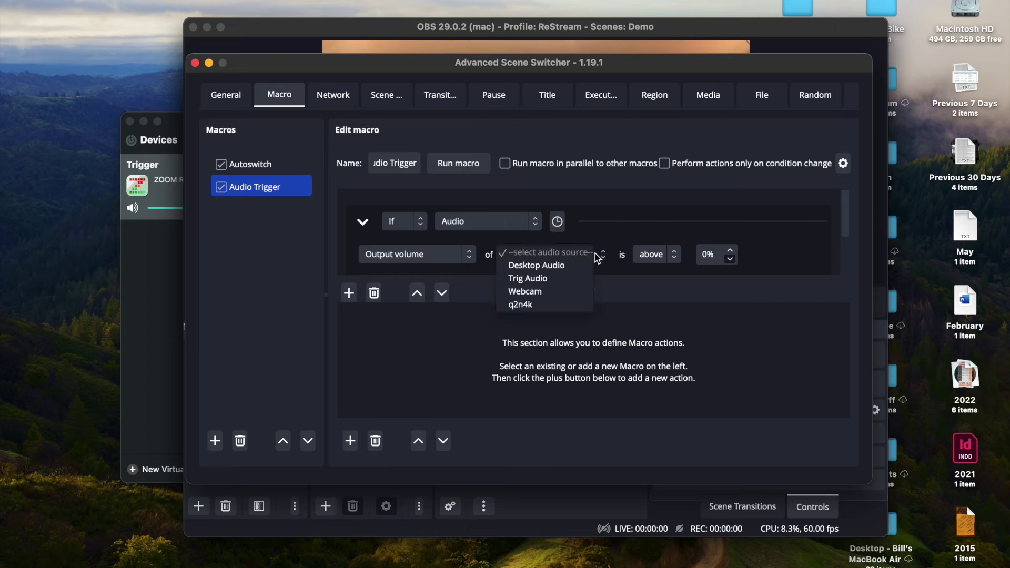
pyautogui.click(545, 278)
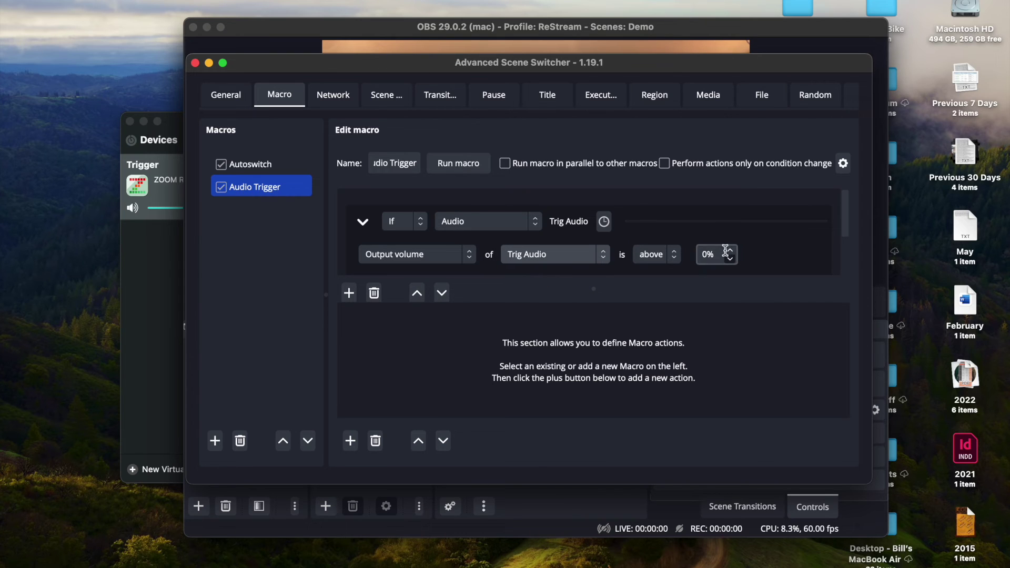
pyautogui.scroll(-2, 710, 236)
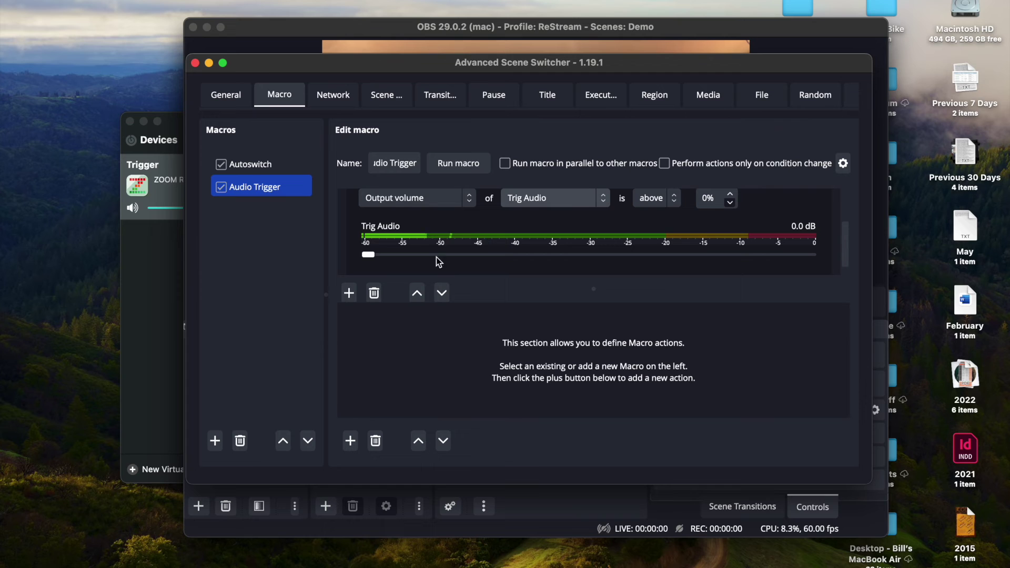
pyautogui.moveTo(378, 261); pyautogui.dragTo(657, 254)
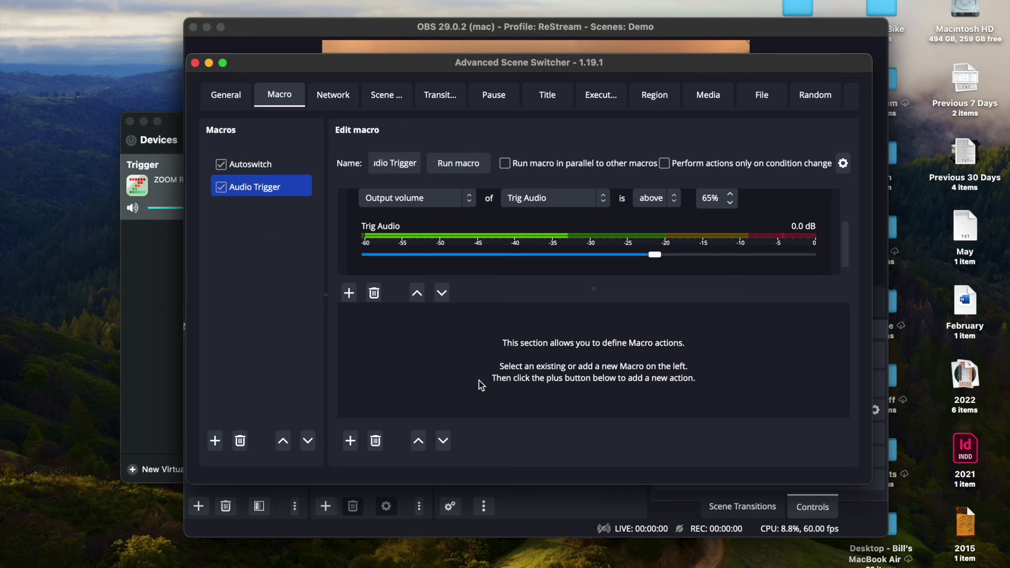
pyautogui.click(350, 440)
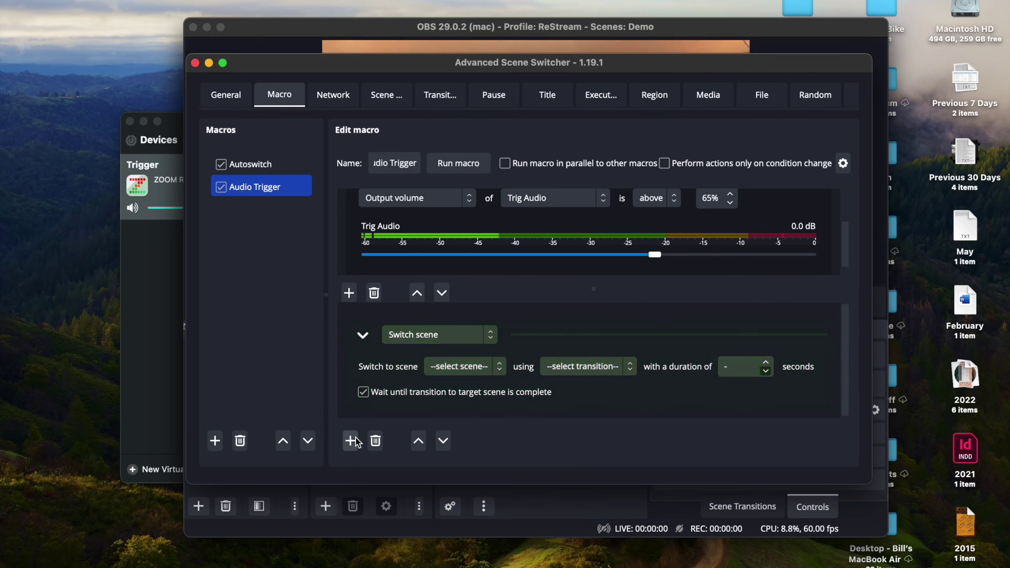
# Step: Set the macro's Switch scene action to target Cam2 and close the scene switcher
pyautogui.click(439, 335)
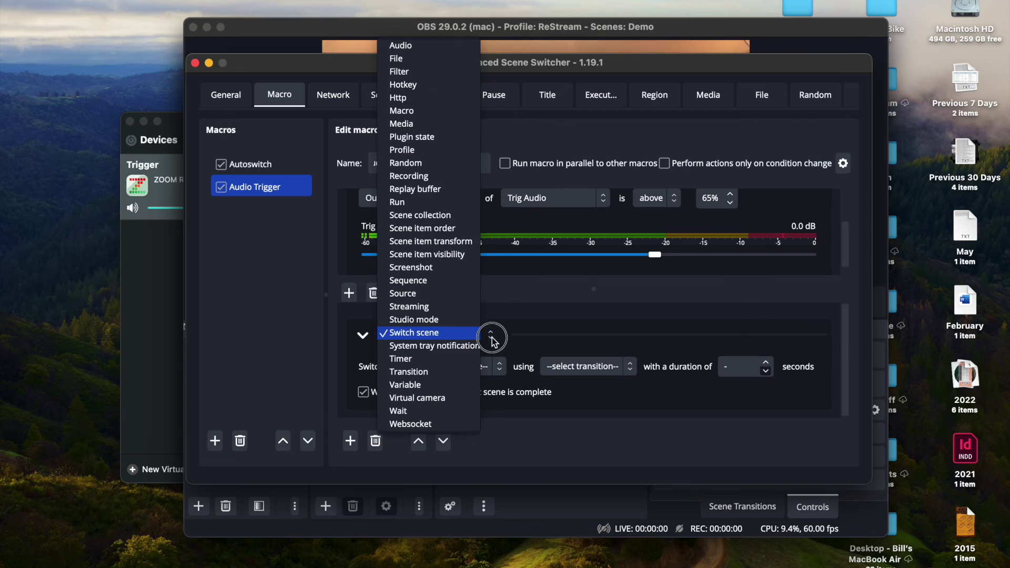
pyautogui.click(559, 318)
pyautogui.click(463, 366)
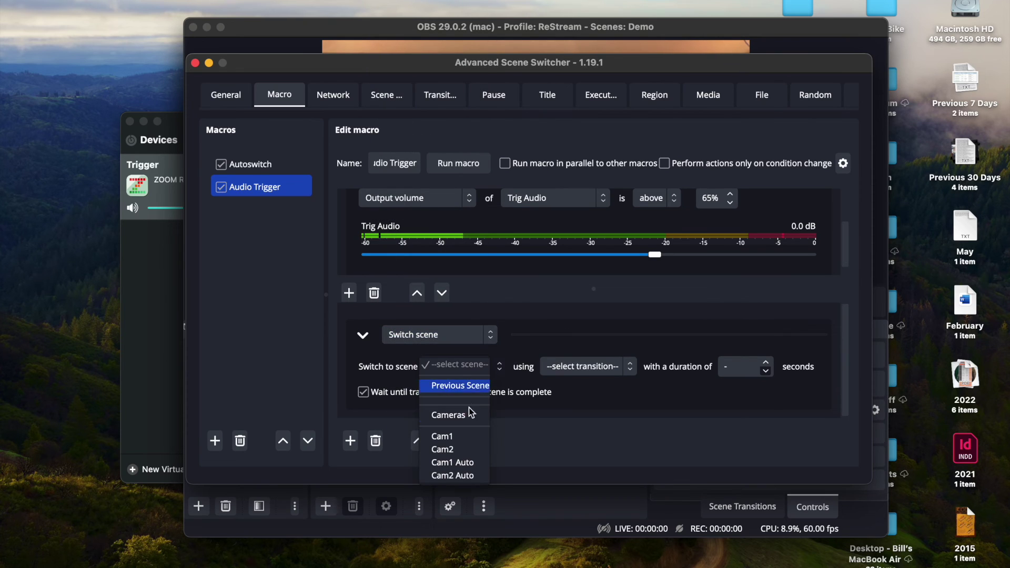
pyautogui.click(439, 450)
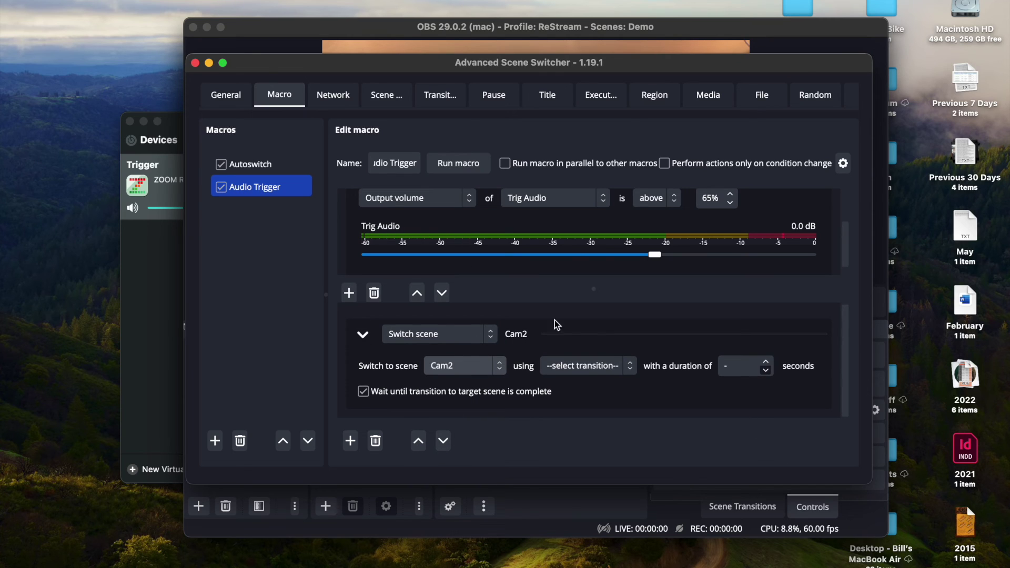
pyautogui.click(195, 63)
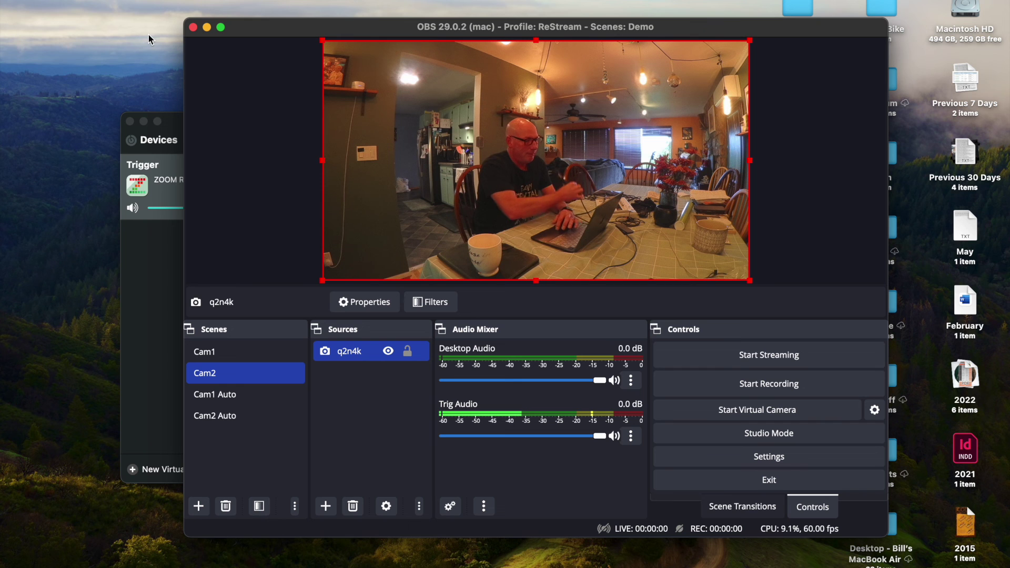
# Step: Switch to Cam1 repeatedly to confirm the talkback mic triggers a jump to Cam2
pyautogui.click(211, 355)
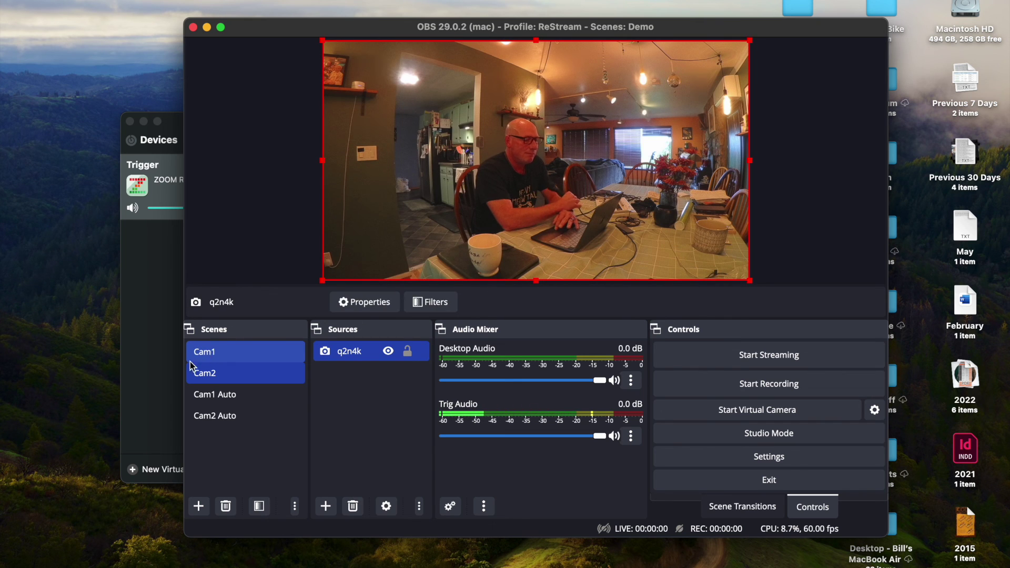
pyautogui.click(203, 376)
pyautogui.click(203, 354)
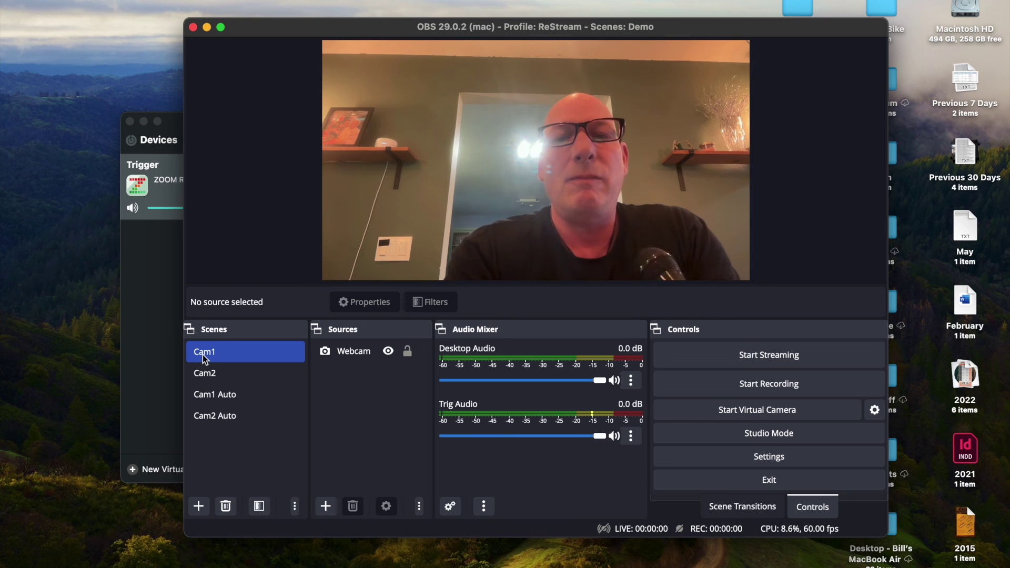